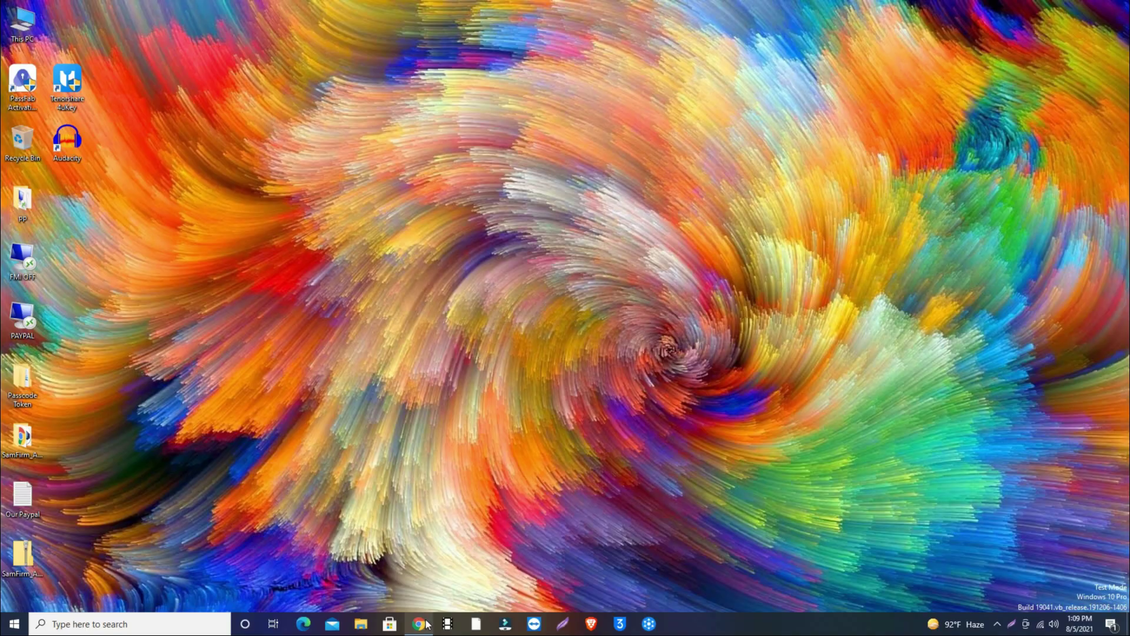
- Search Google for '3utool' in Chrome
{"action": "left_click", "coordinate": [427, 625]}
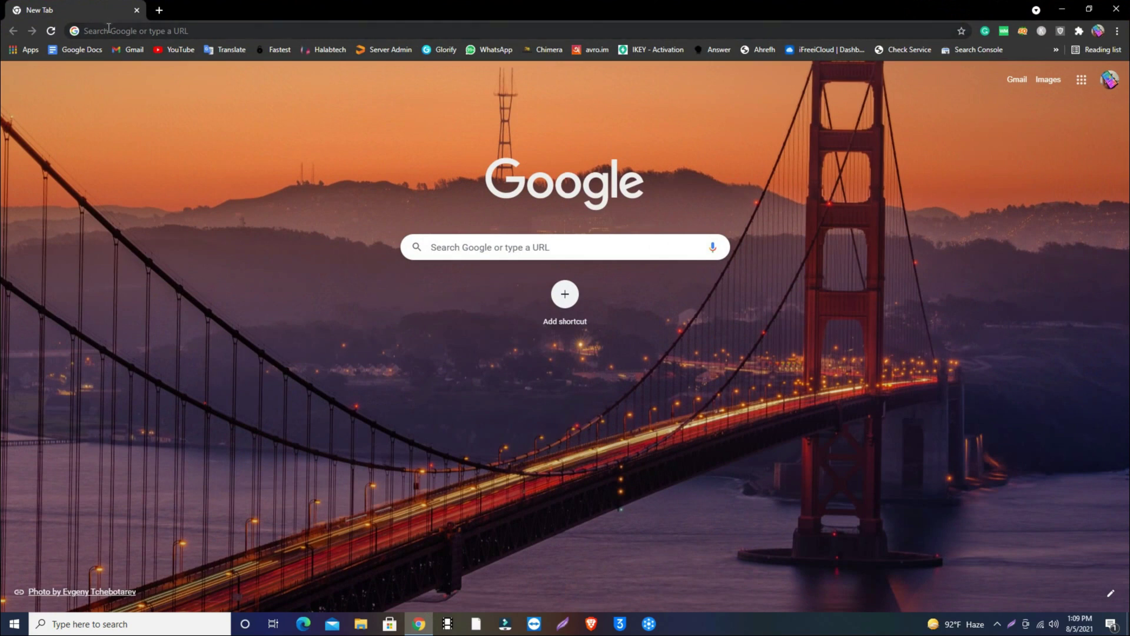
{"action": "left_click", "coordinate": [109, 31]}
{"action": "type", "text": "3utools"}
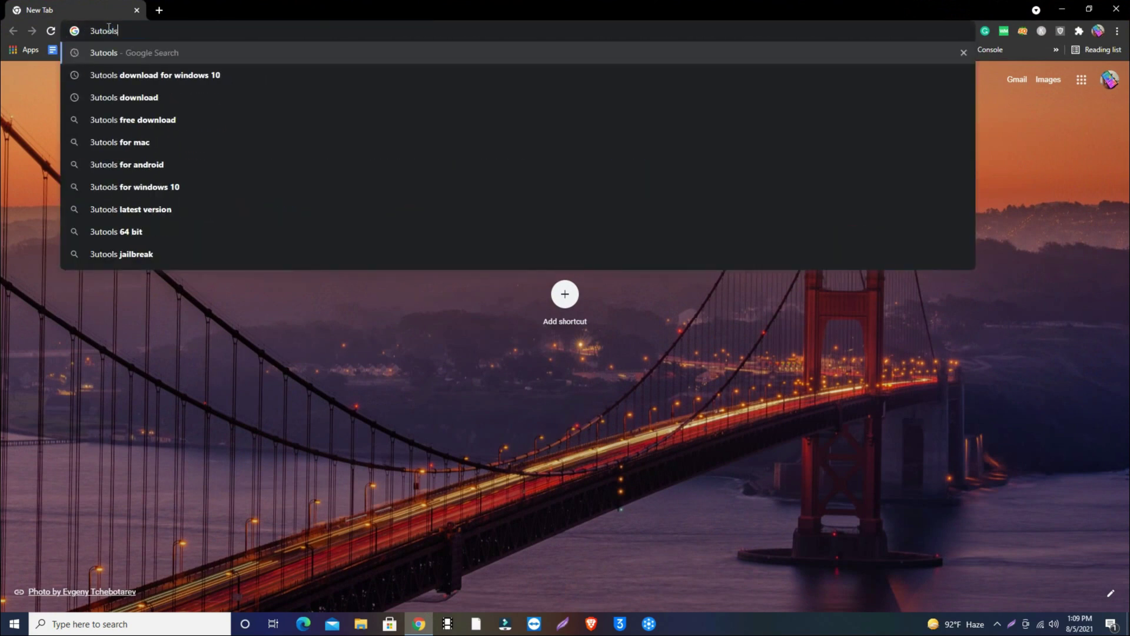
{"action": "type", "text": "l"}
{"action": "key", "text": "Delete"}
{"action": "key", "text": "Return"}
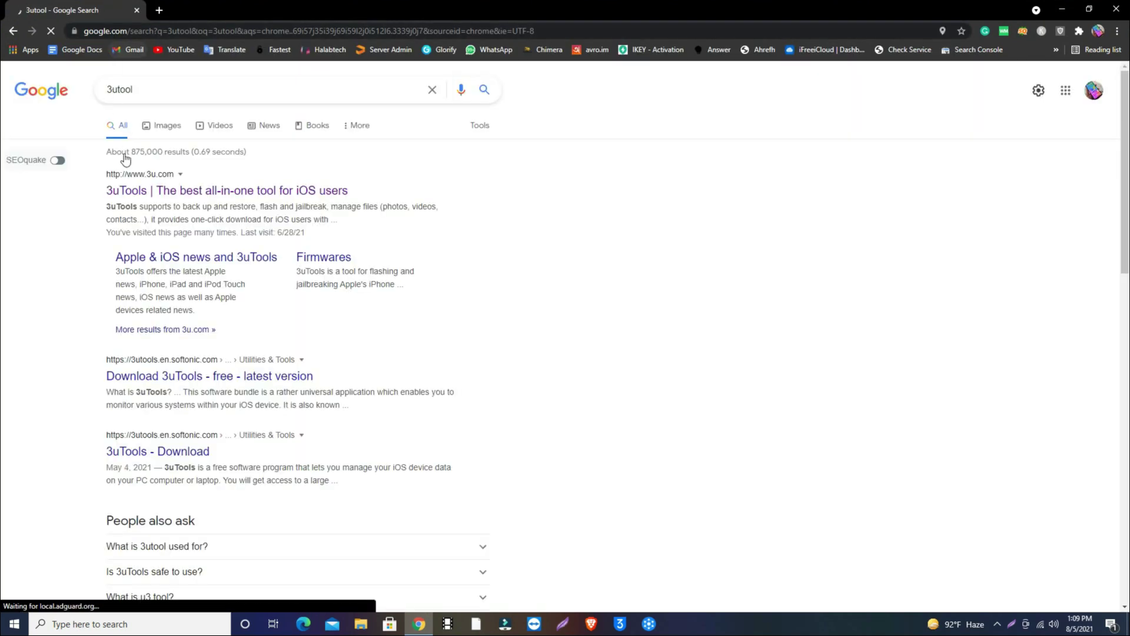
- Start downloading the 3uTools installer from the official 3u.com site
{"action": "left_click", "coordinate": [200, 201]}
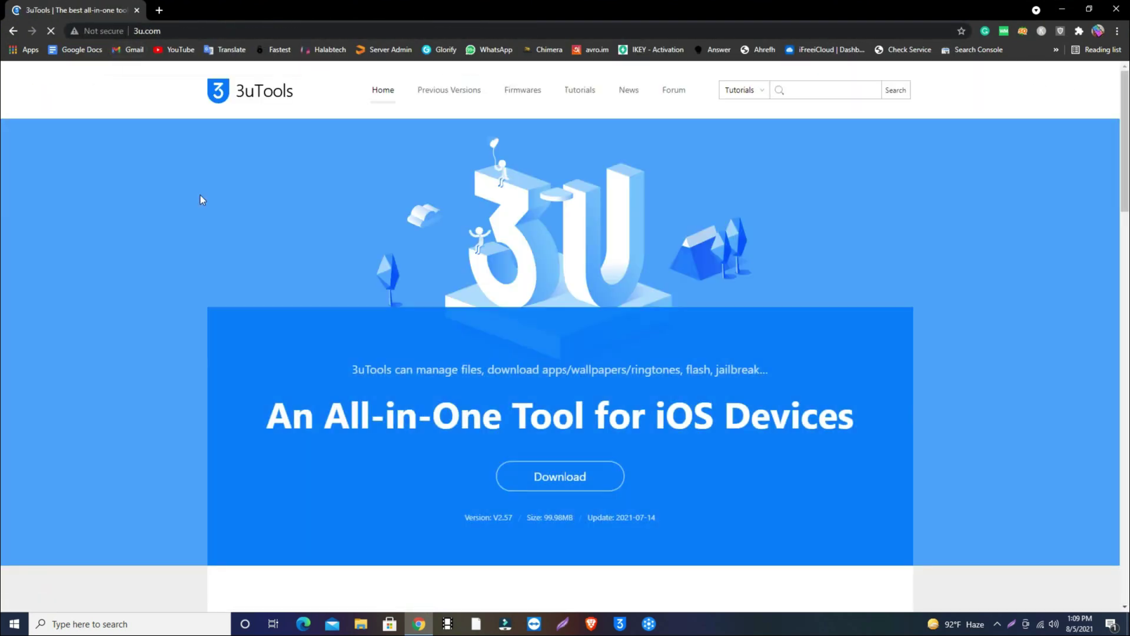
{"action": "left_click", "coordinate": [565, 474]}
{"action": "scroll", "coordinate": [565, 459], "scroll_direction": "down", "scroll_amount": 1}
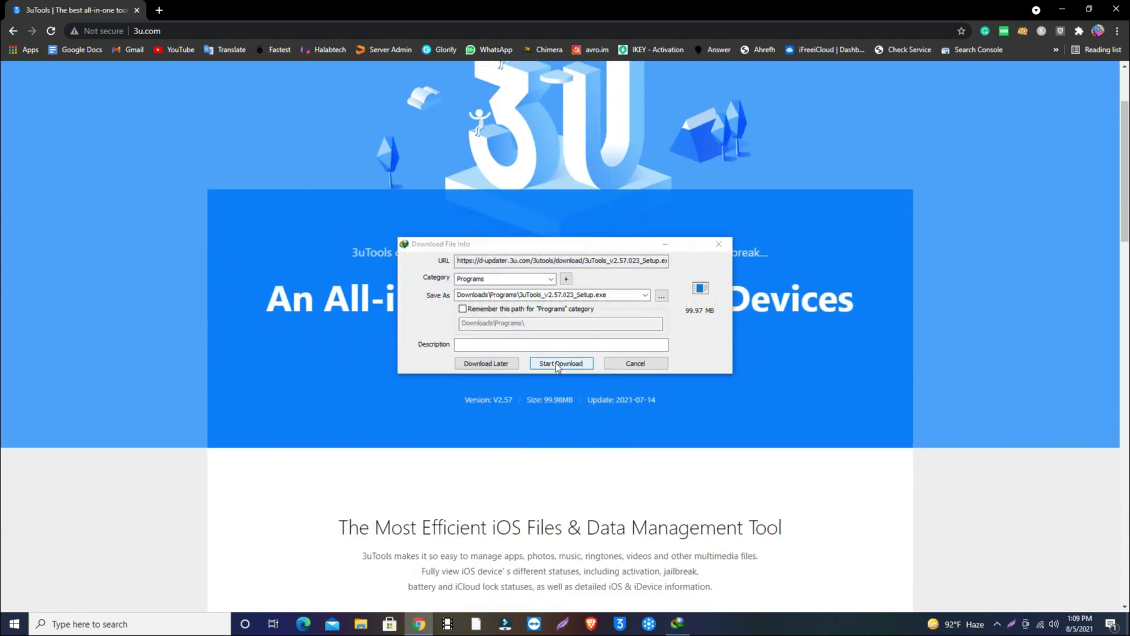
{"action": "left_click", "coordinate": [567, 365]}
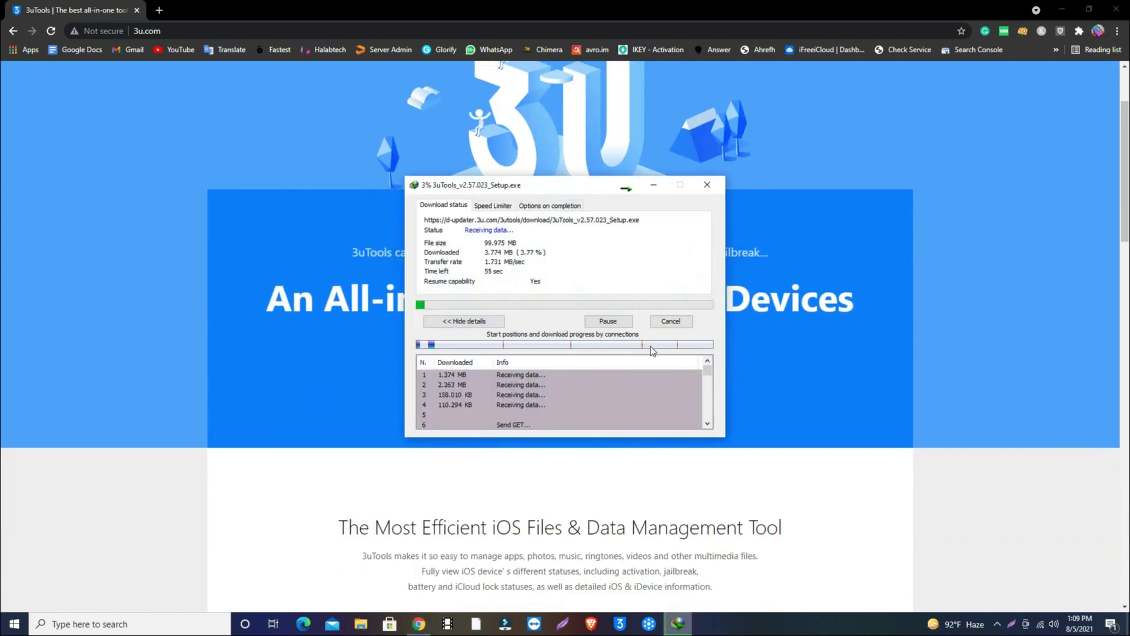
{"action": "left_click", "coordinate": [671, 323]}
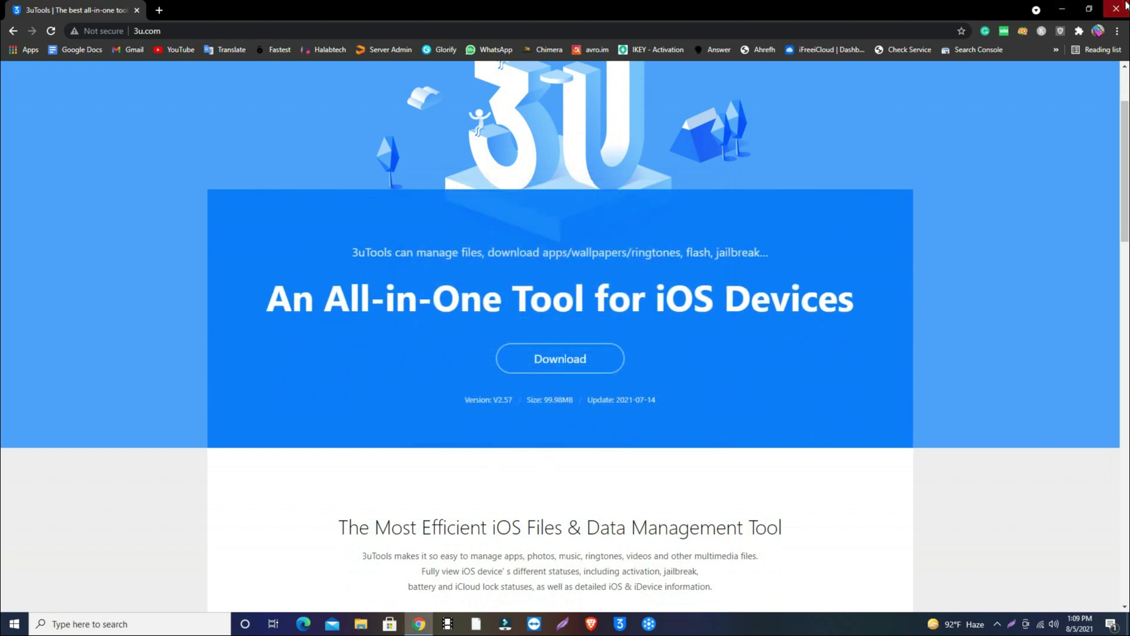
- Minimize Chrome, go to 3uTools' Toolbox, and open then close the Erase All Data panel
{"action": "left_click", "coordinate": [1062, 9]}
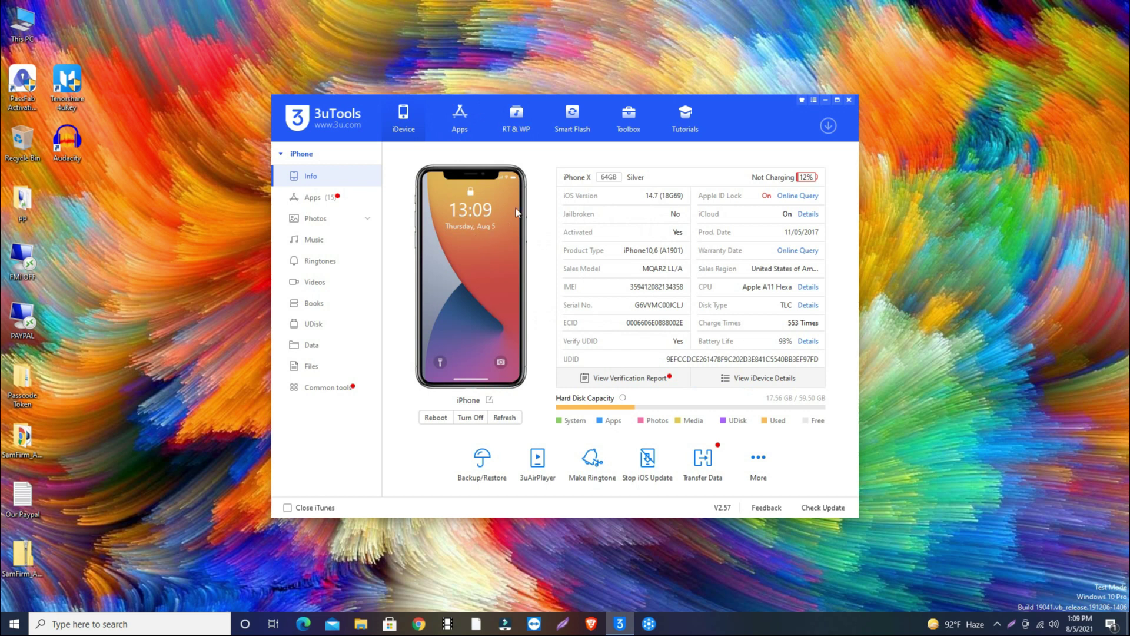
{"action": "left_click", "coordinate": [627, 124]}
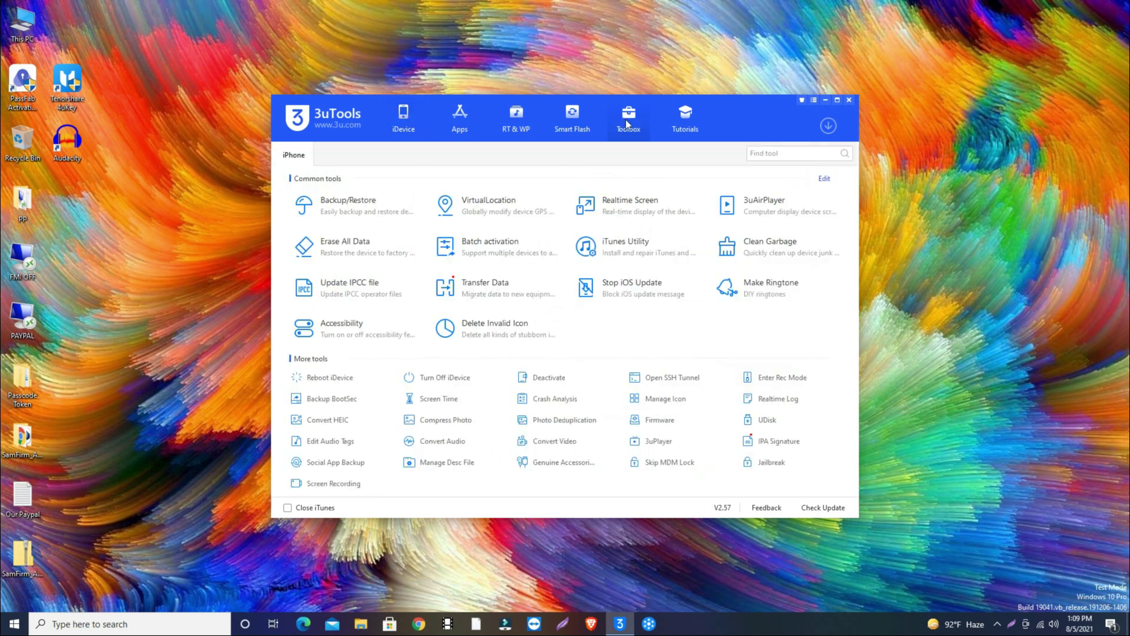
{"action": "left_click", "coordinate": [327, 254]}
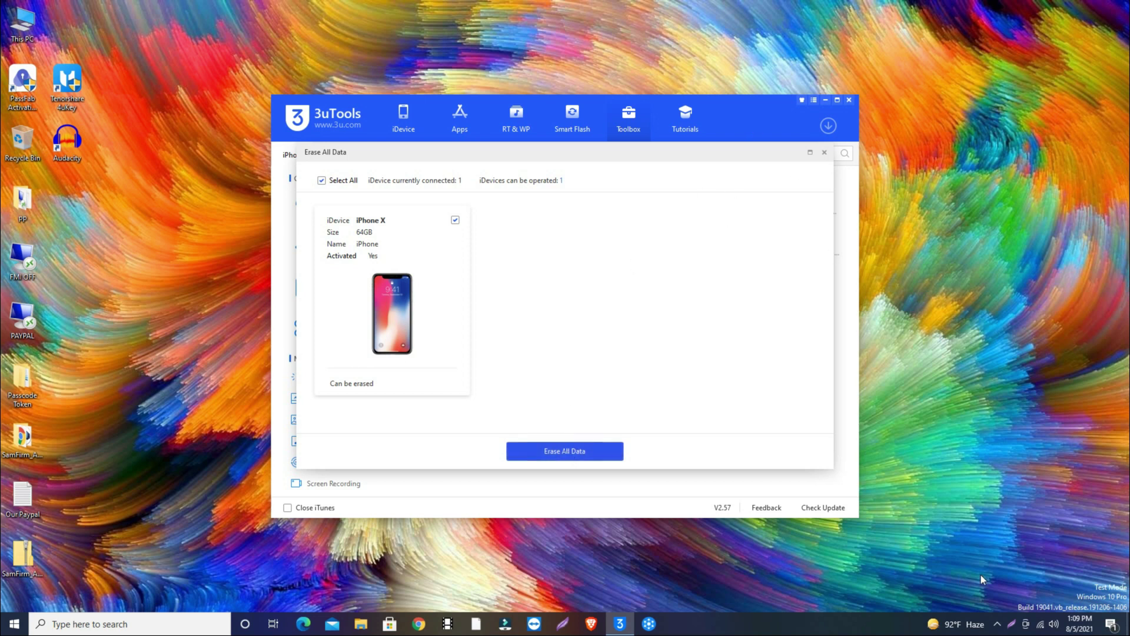
{"action": "left_click", "coordinate": [823, 153]}
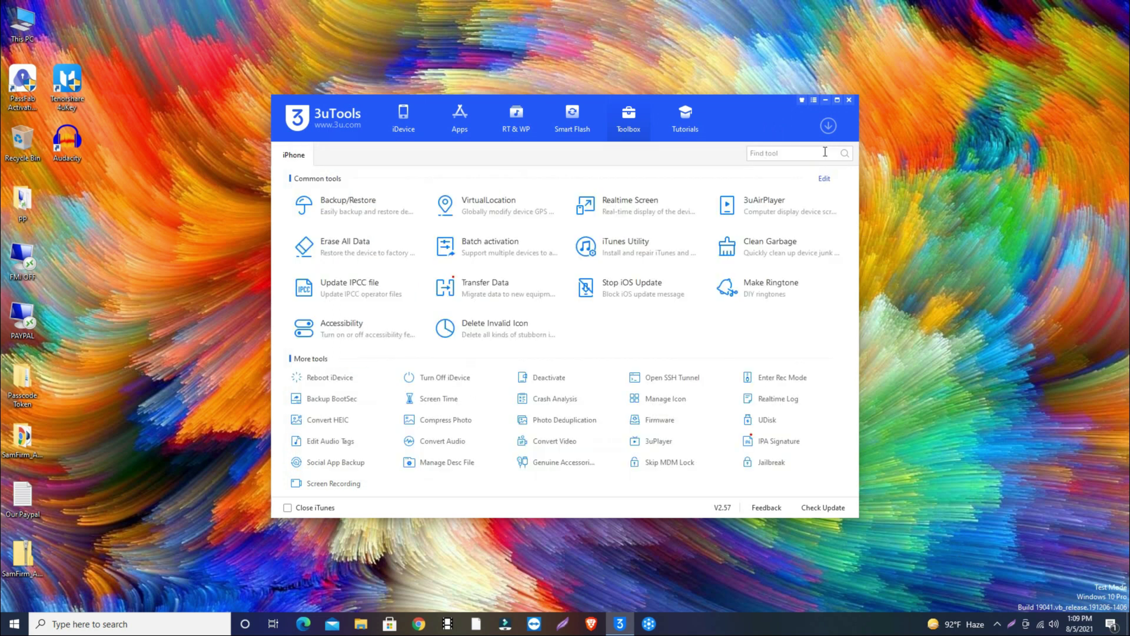